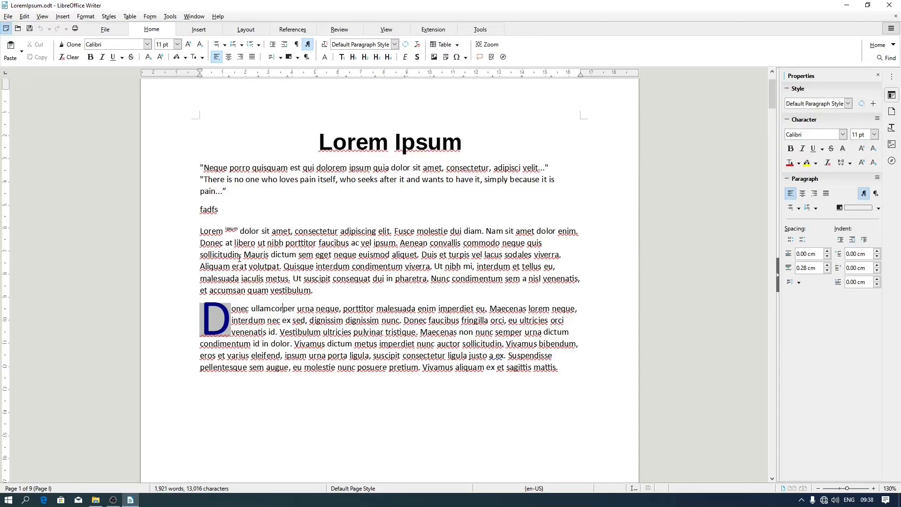
Add a watermark with the text BelajarBentar to the document and check it across the pages
click(86, 17)
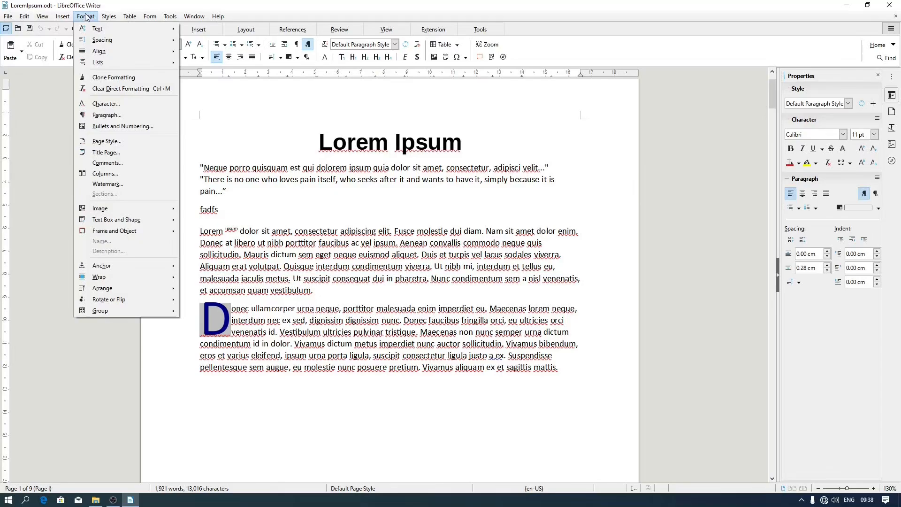
click(94, 184)
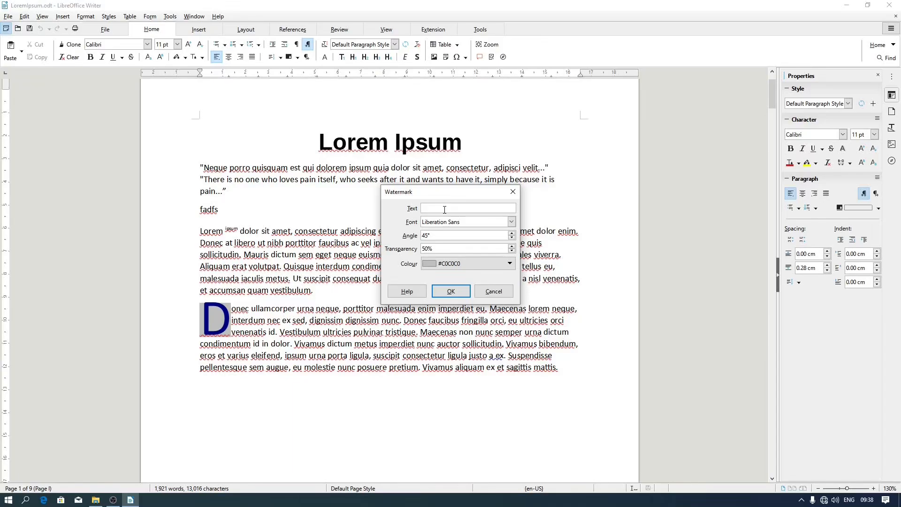
text(BelajarBentar)
click(459, 293)
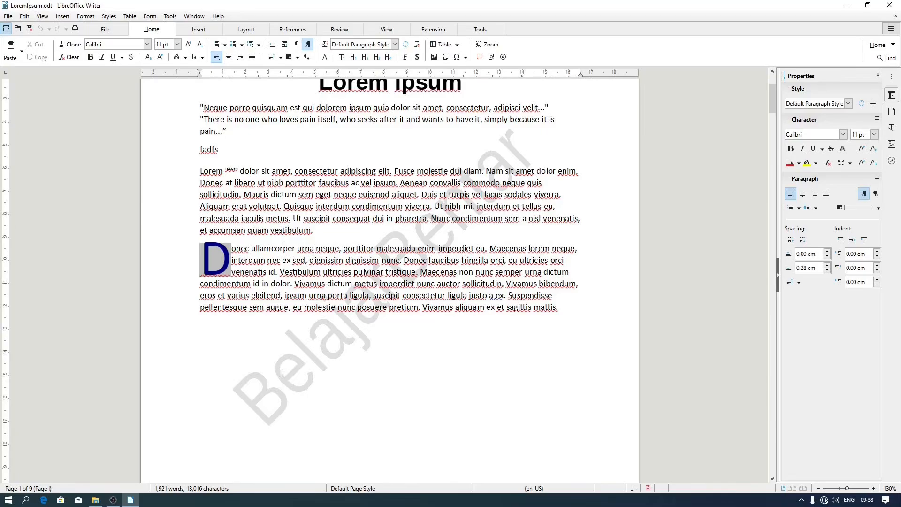
scroll(280, 372, down, 1)
scroll(286, 351, up, 5)
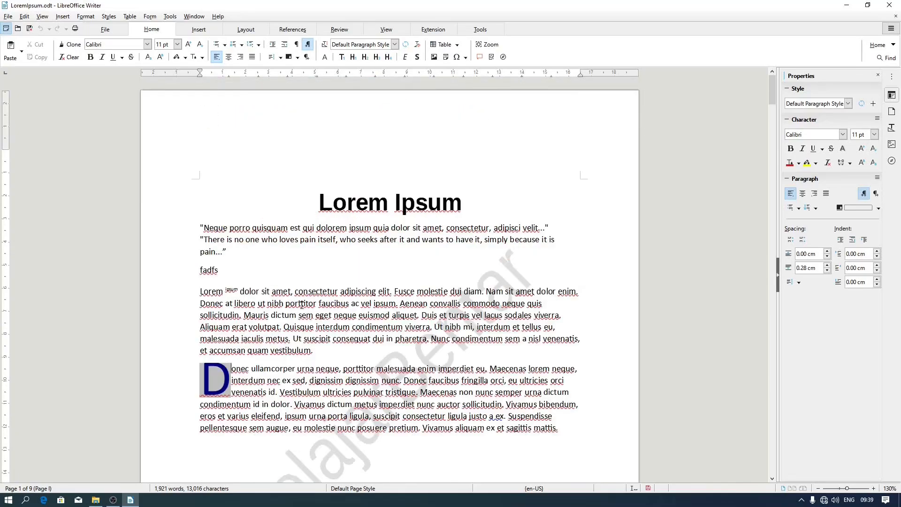
scroll(301, 304, down, 15)
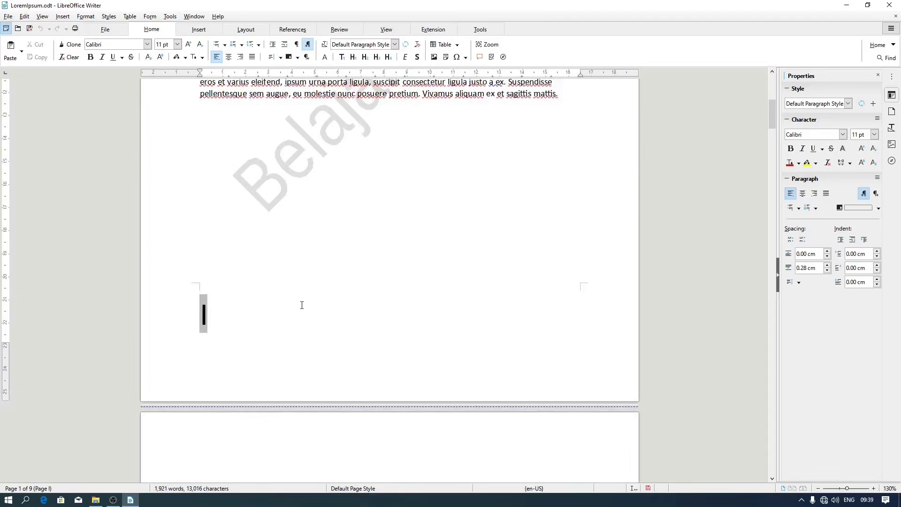
scroll(302, 305, down, 20)
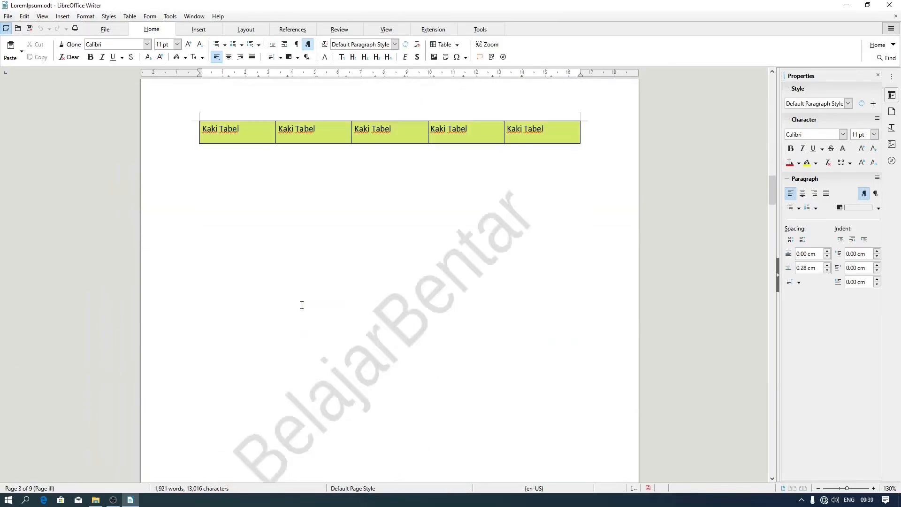
scroll(302, 305, up, 1)
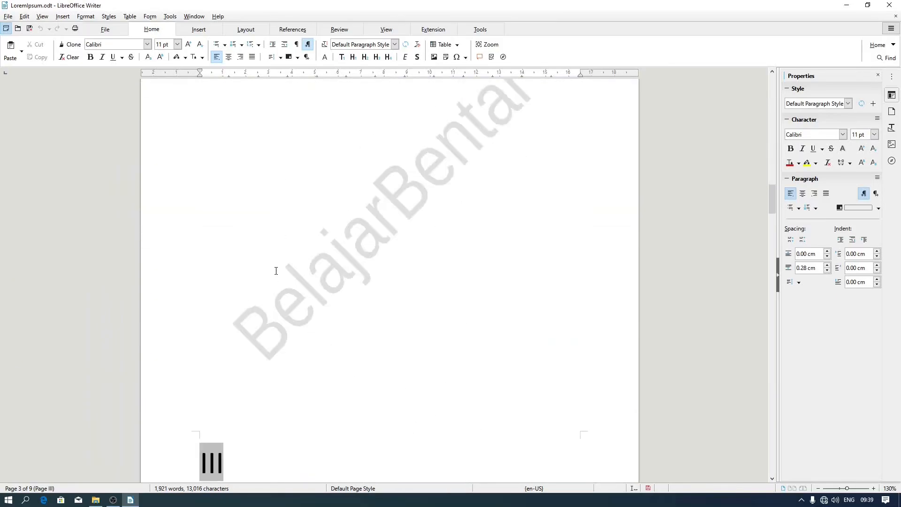
Change the BelajarBentar watermark's font to Lucida Console
click(85, 16)
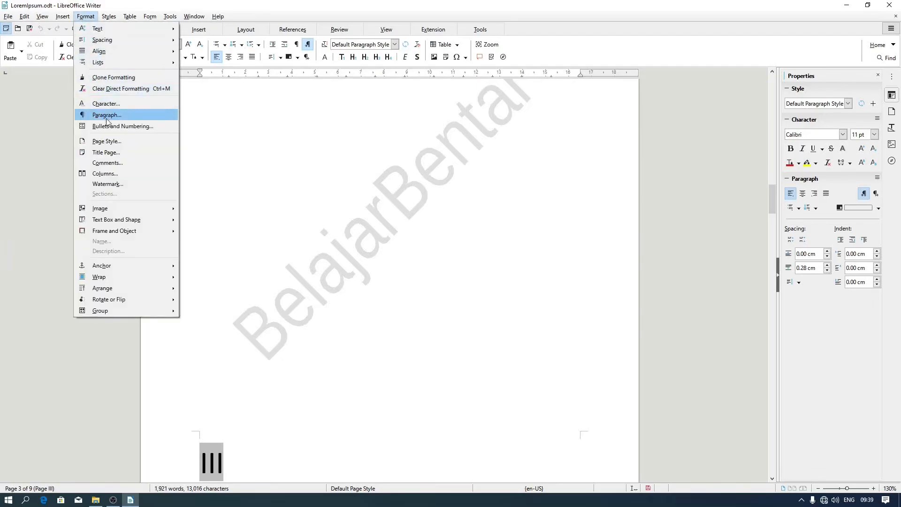
click(108, 184)
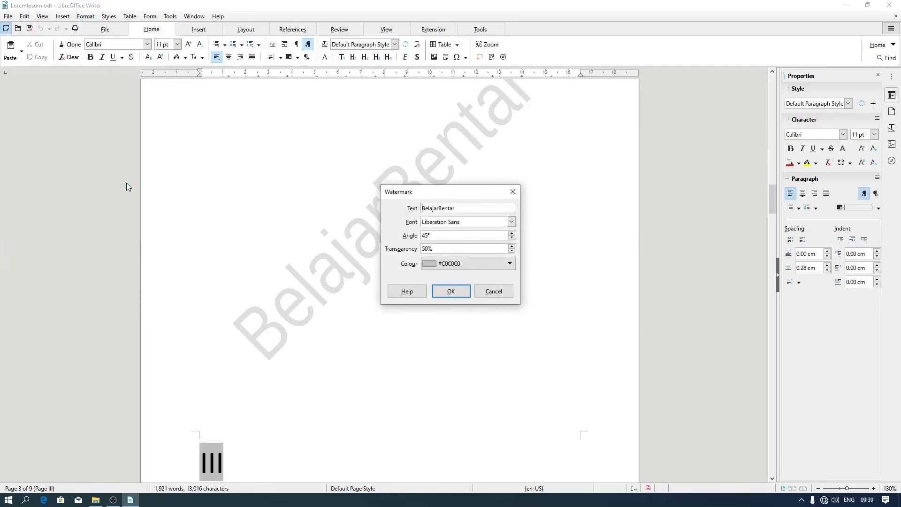
click(512, 222)
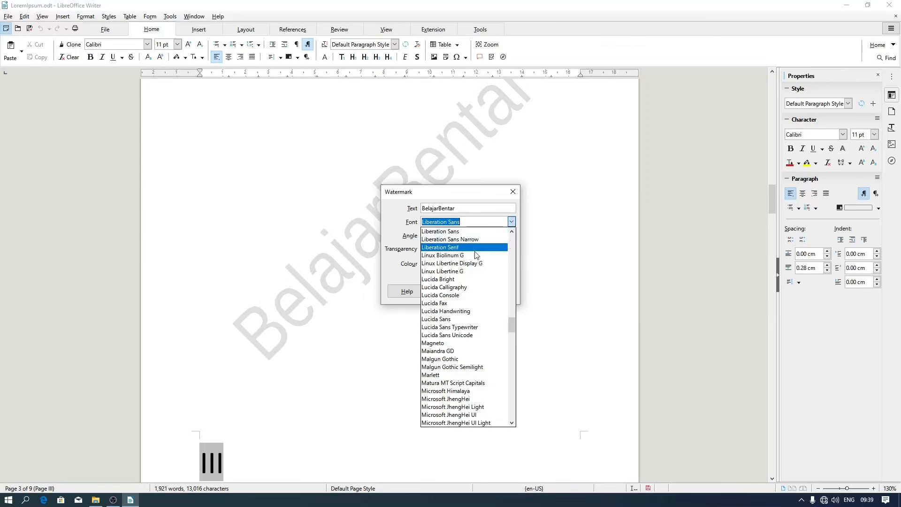
click(460, 294)
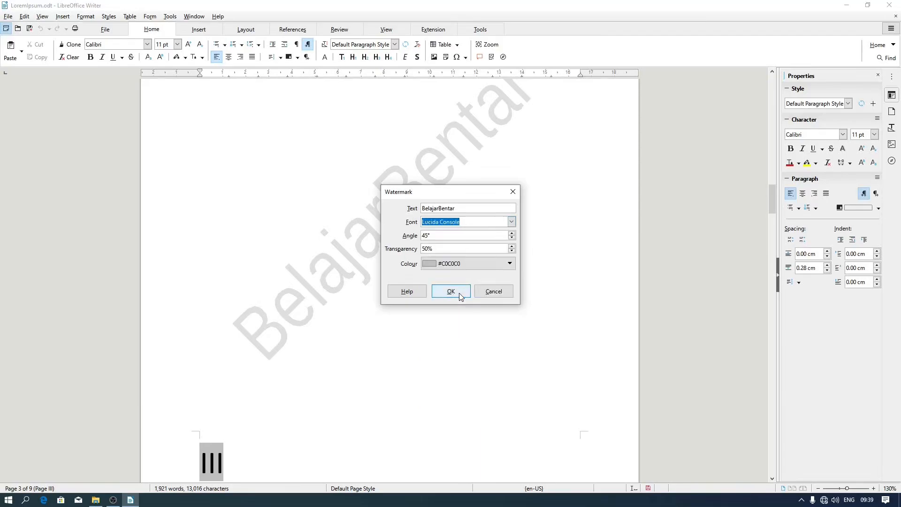
click(459, 294)
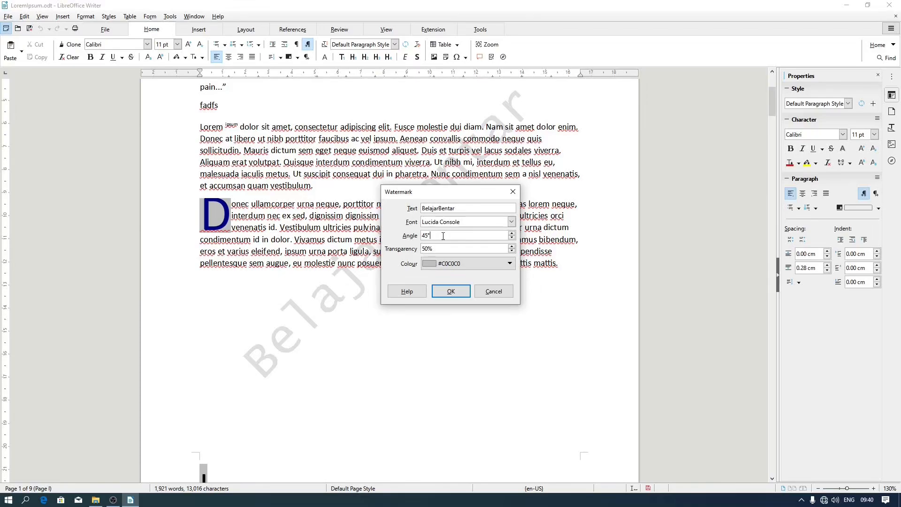
Replace the watermark's 45° angle so that its text runs horizontally across the pages
drag(442, 196, 563, 181)
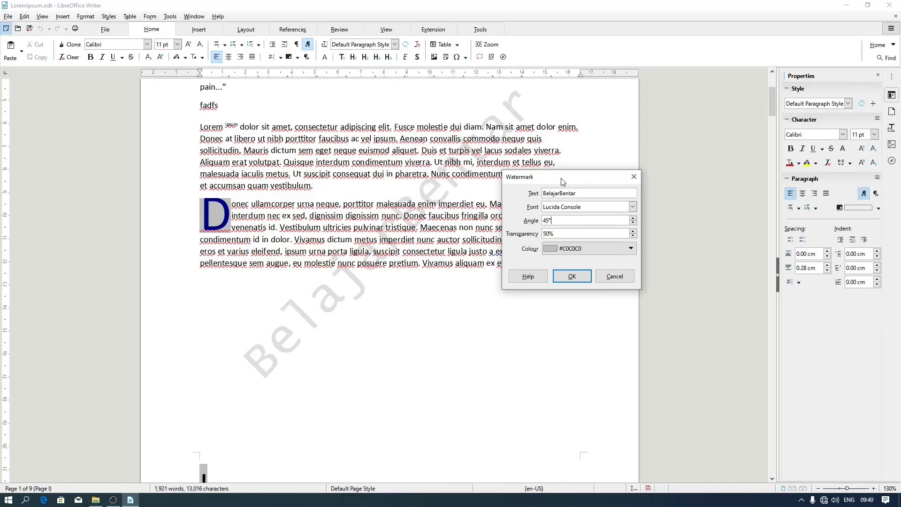
key(BackSpace)
key(BackSpace)
key(BackSpace)
key(Return)
scroll(562, 178, down, 20)
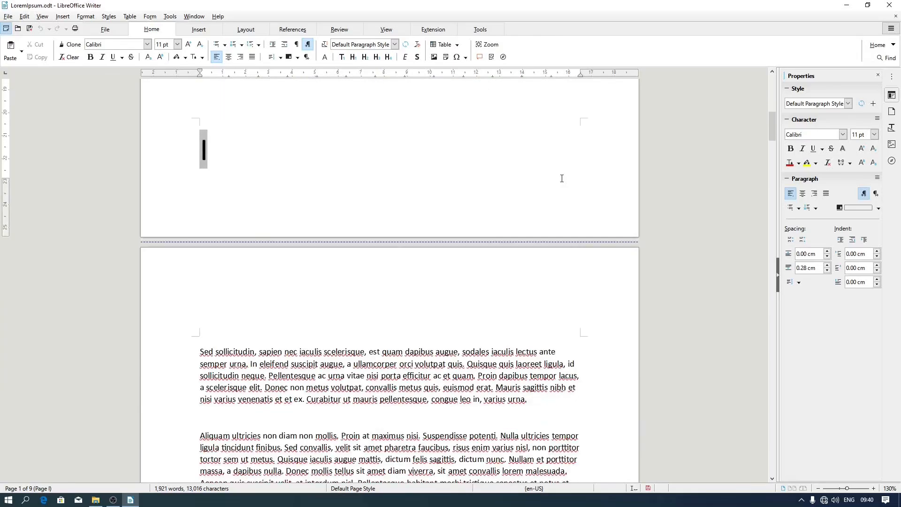
scroll(556, 174, down, 15)
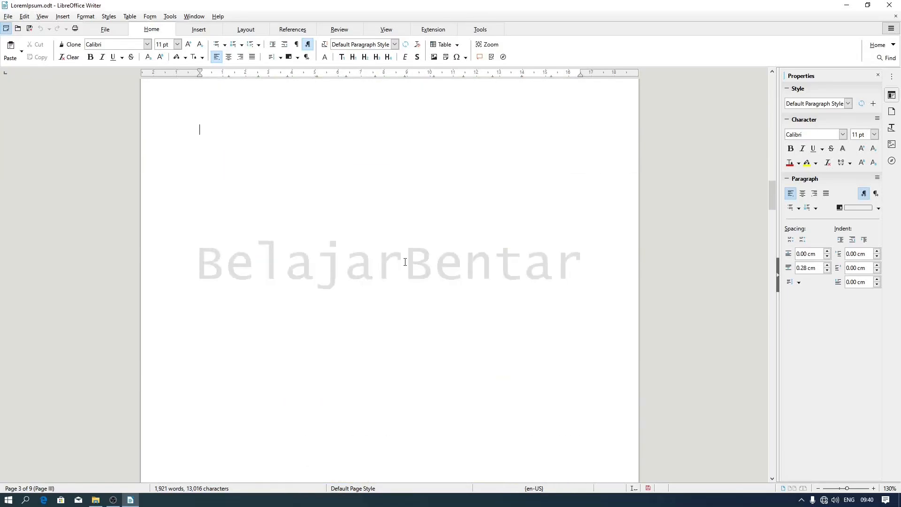
Set the watermark's angle to 90° so that its text runs vertically
click(86, 16)
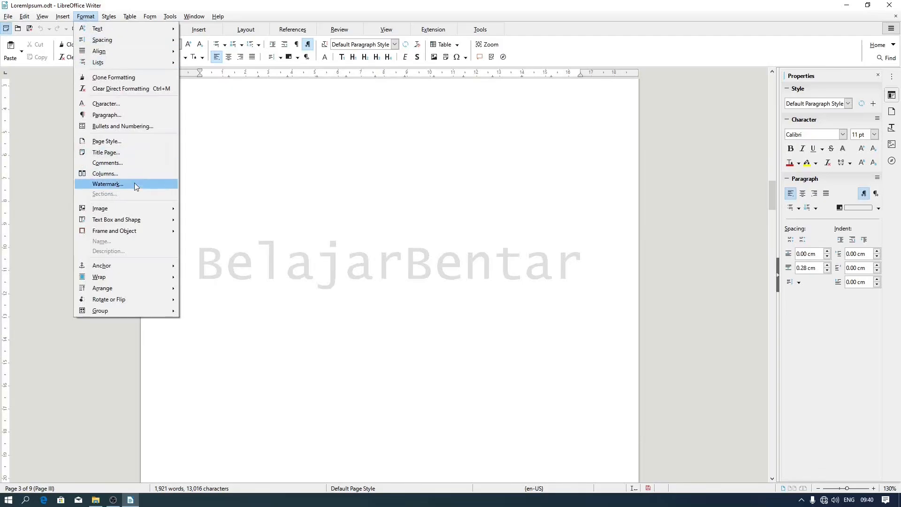
click(135, 185)
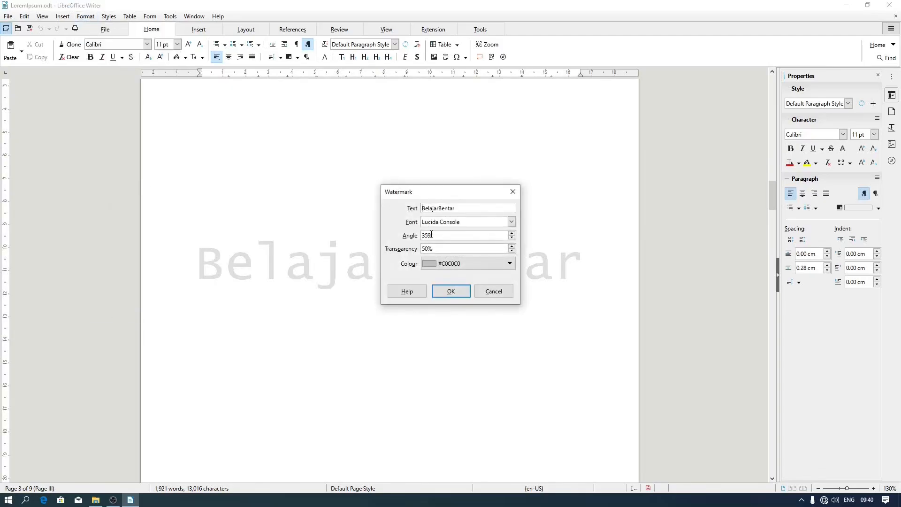
drag(431, 234, 421, 236)
text(90)
key(Return)
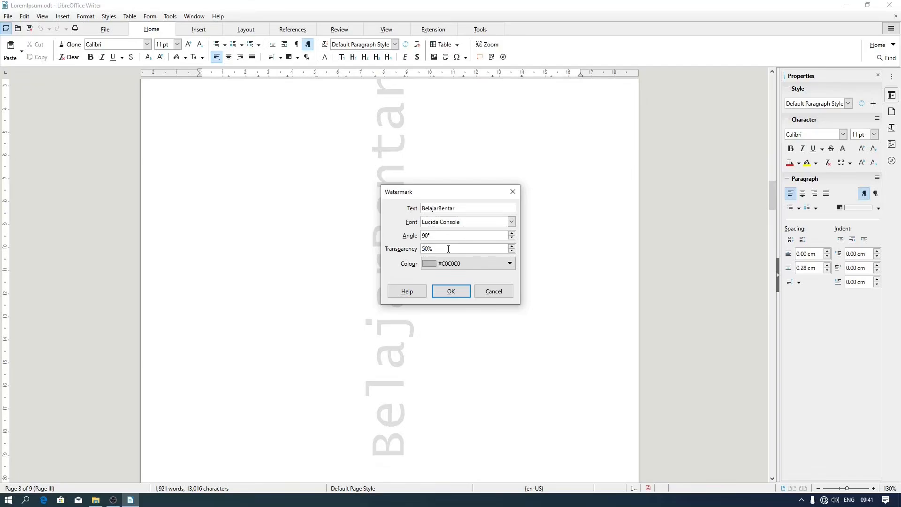
Try the watermark's transparency at 100% and at 0%
key(BackSpace)
text(10)
key(Return)
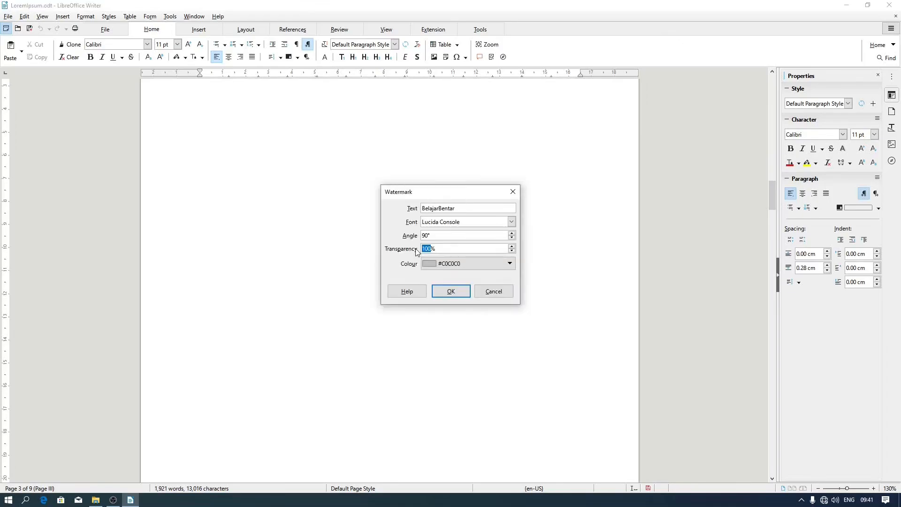
text(0)
key(Return)
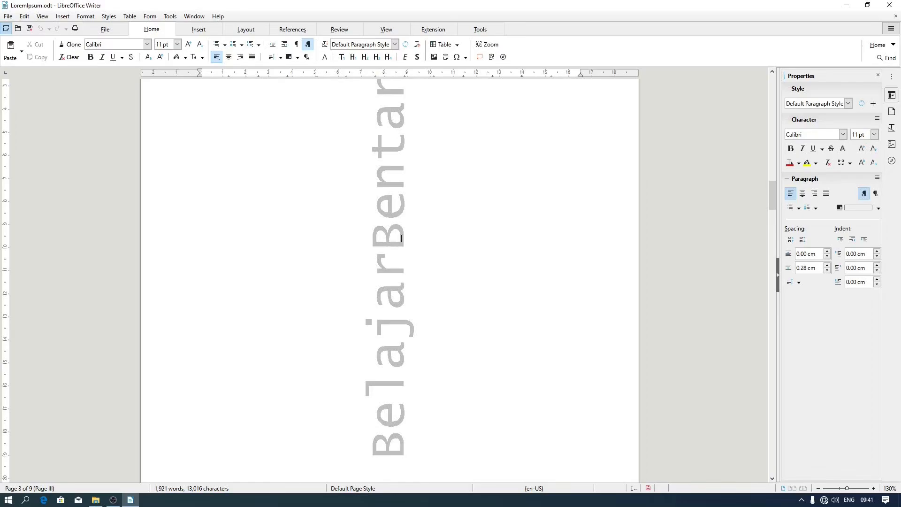
Change the watermark's colour to Light Blue 2
click(85, 17)
click(145, 182)
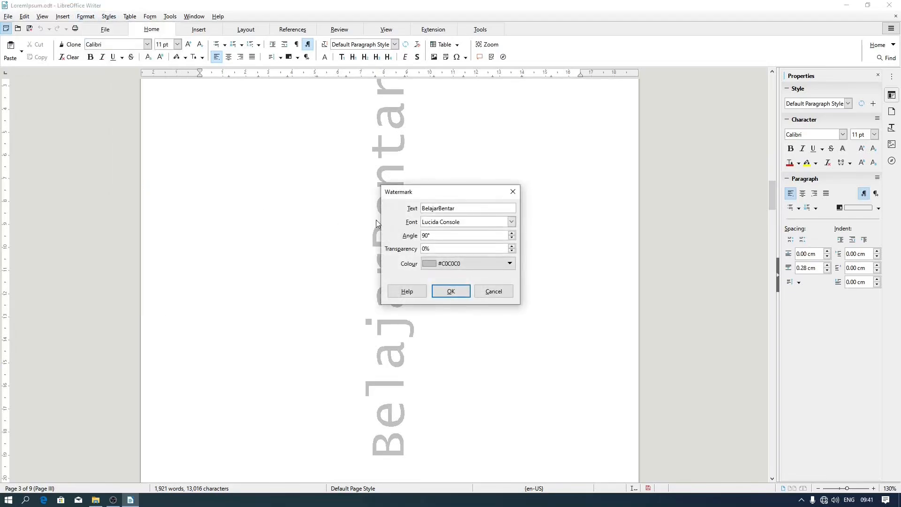
click(428, 265)
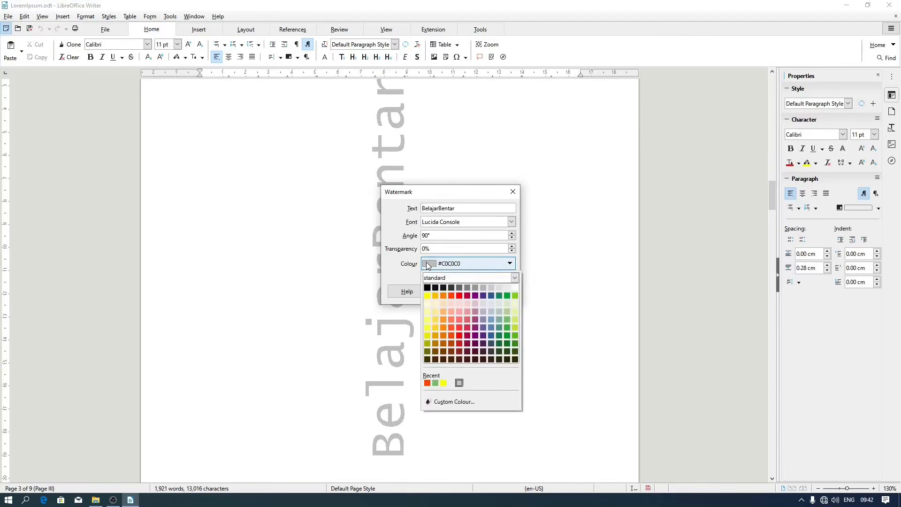
click(491, 319)
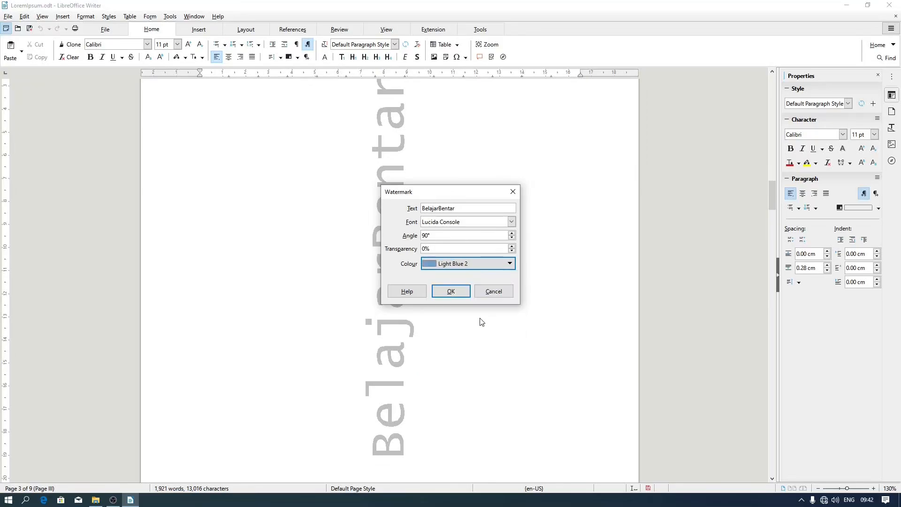
click(451, 291)
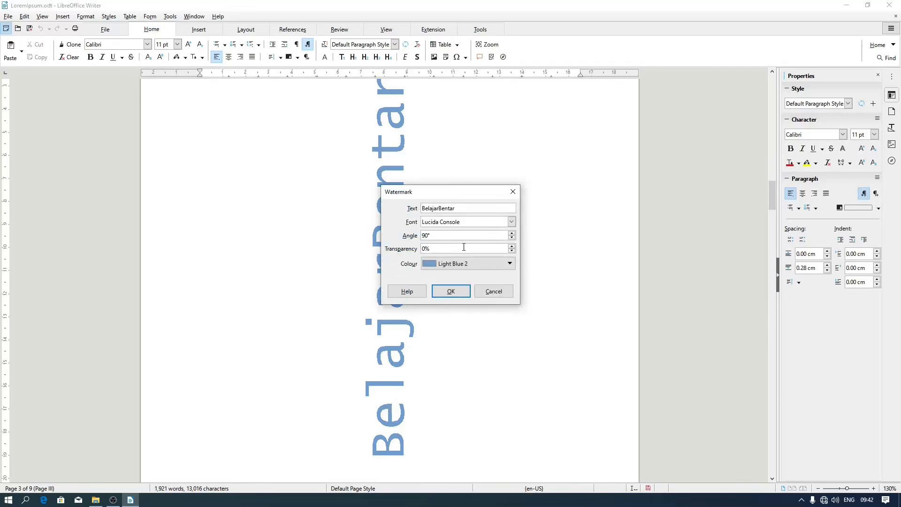
Set the watermark's transparency to 40% and review it on the pages back to the document's start
drag(425, 248, 419, 248)
text(40)
key(Return)
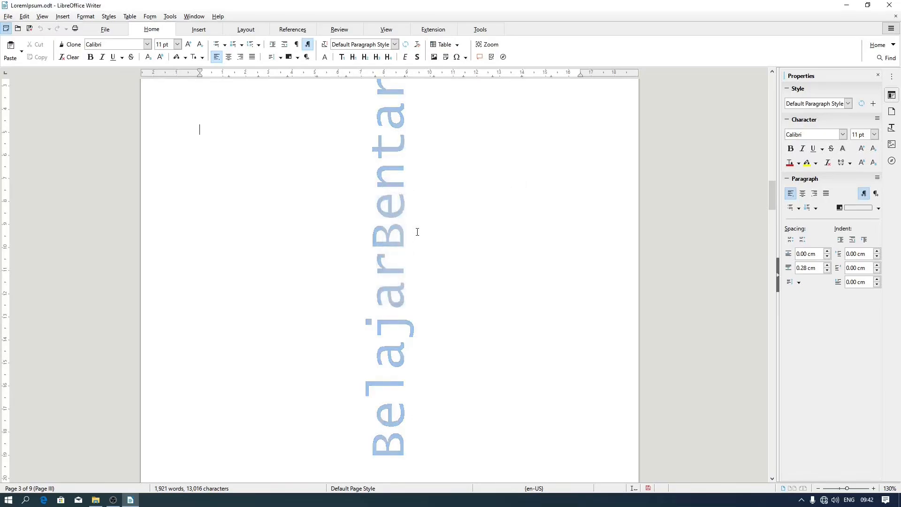
scroll(417, 231, up, 15)
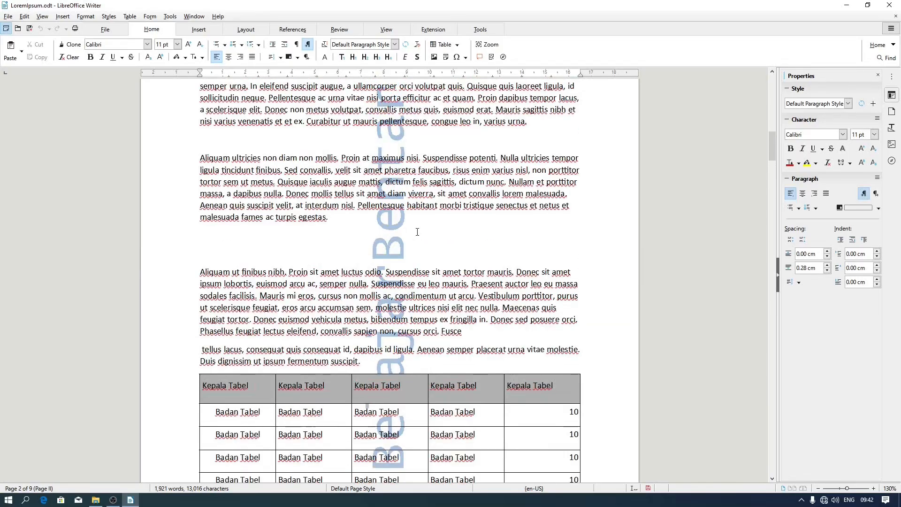
scroll(417, 231, up, 4)
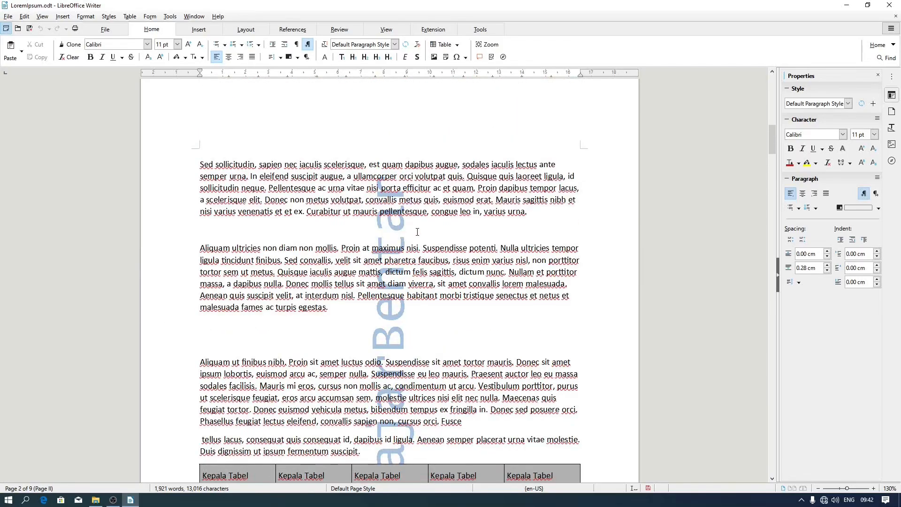
scroll(418, 231, up, 20)
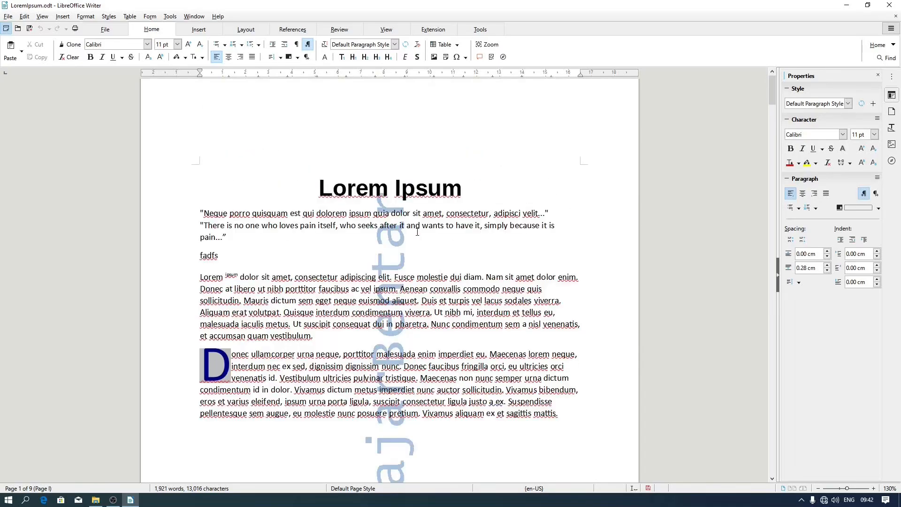